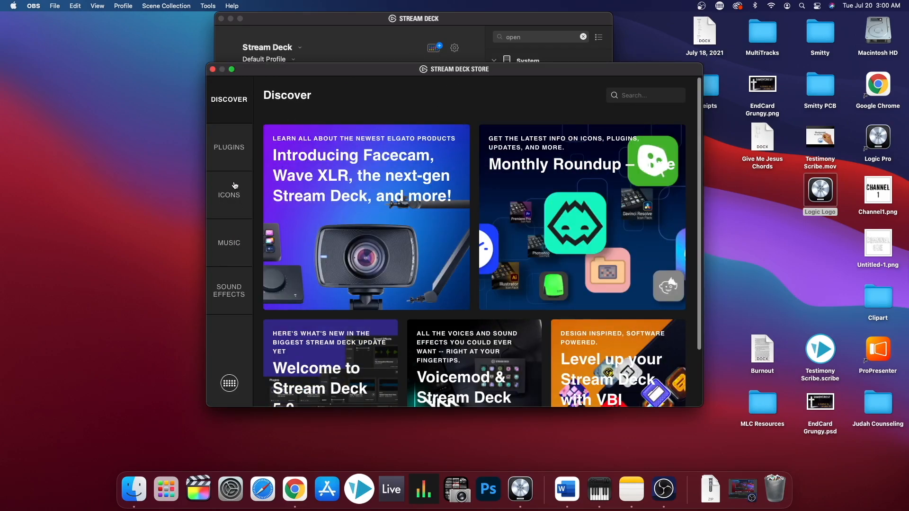
Search the store's plugins for "midi" to find the Midi plugins, and close the store
{"action": "left_click", "coordinate": [232, 167]}
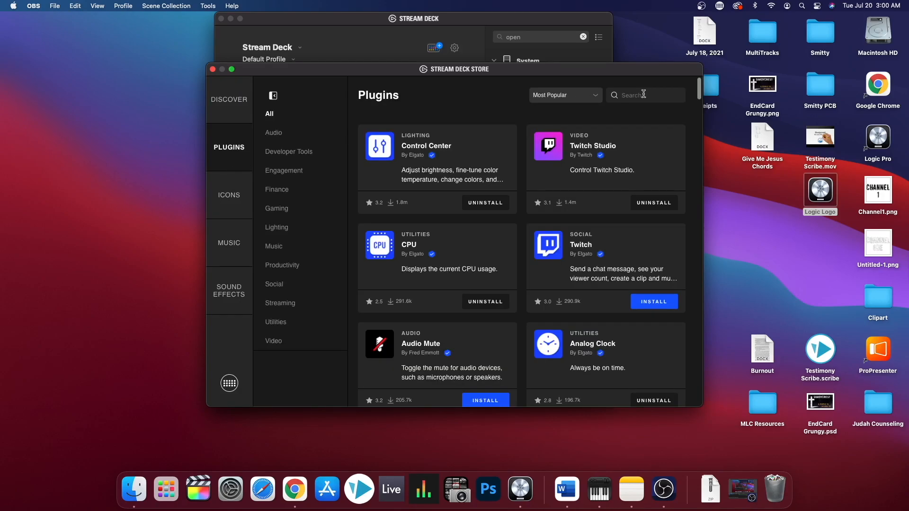
{"action": "type", "text": "midi"}
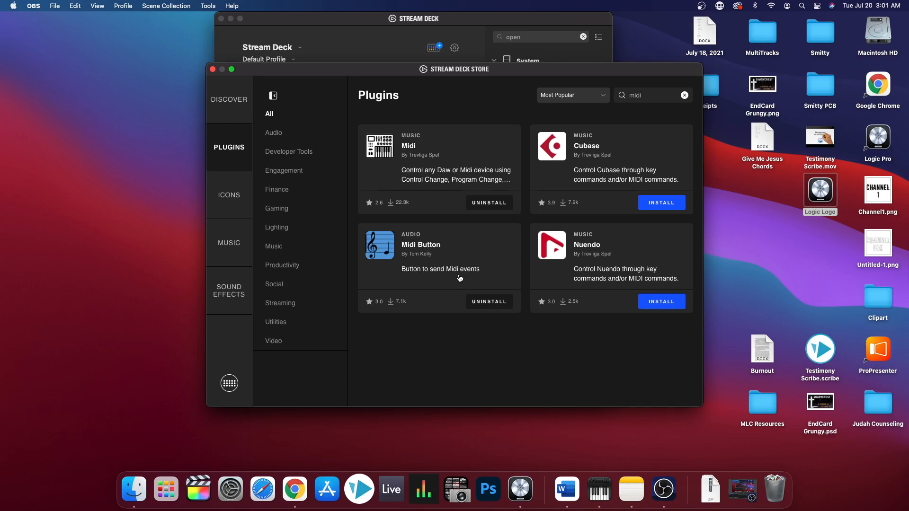
{"action": "left_click", "coordinate": [213, 70]}
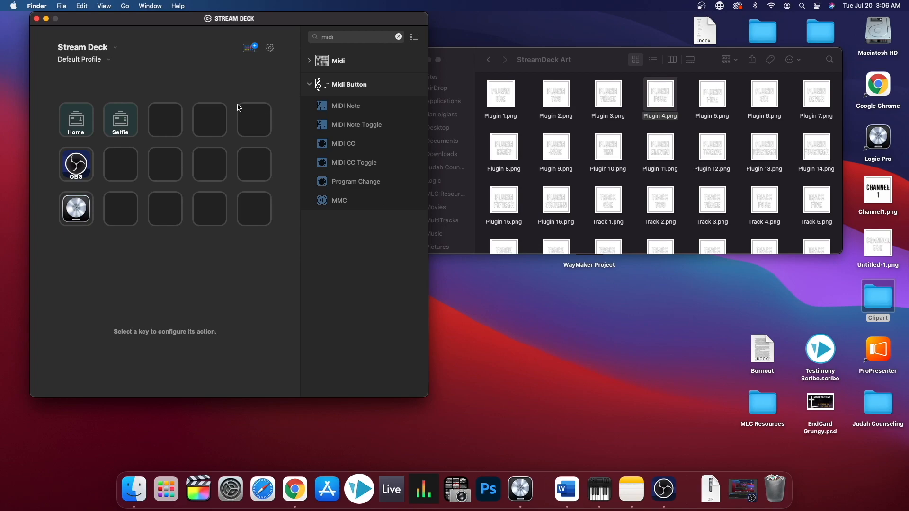
Open the Logic folder key and create two subfolders on its first two empty keys
{"action": "double_click", "coordinate": [76, 214]}
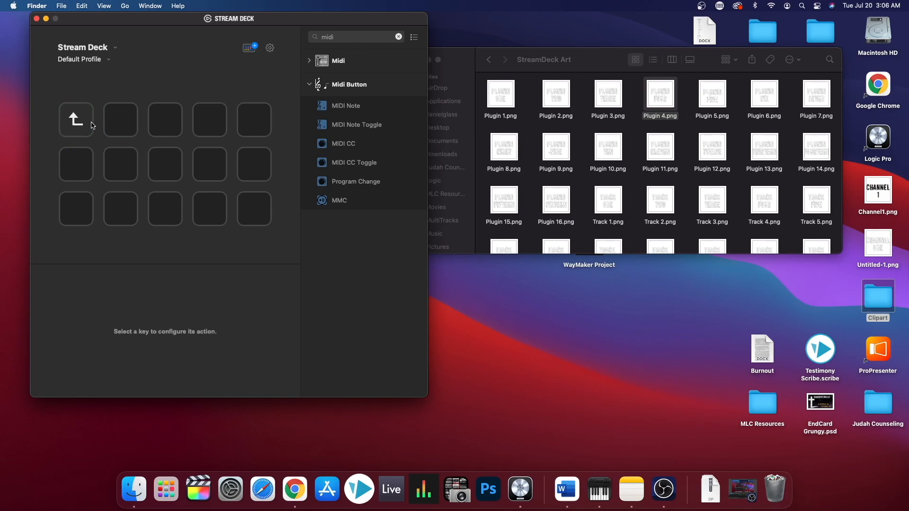
{"action": "right_click", "coordinate": [117, 121]}
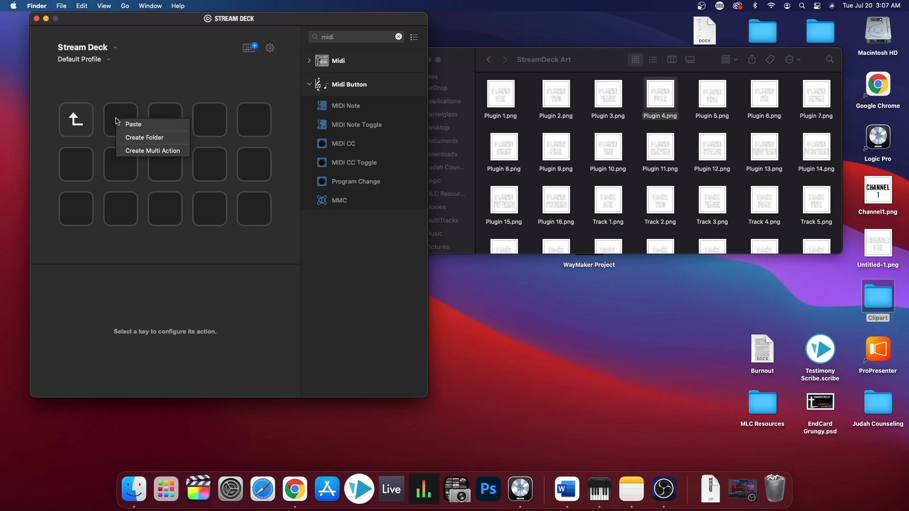
{"action": "left_click", "coordinate": [152, 137]}
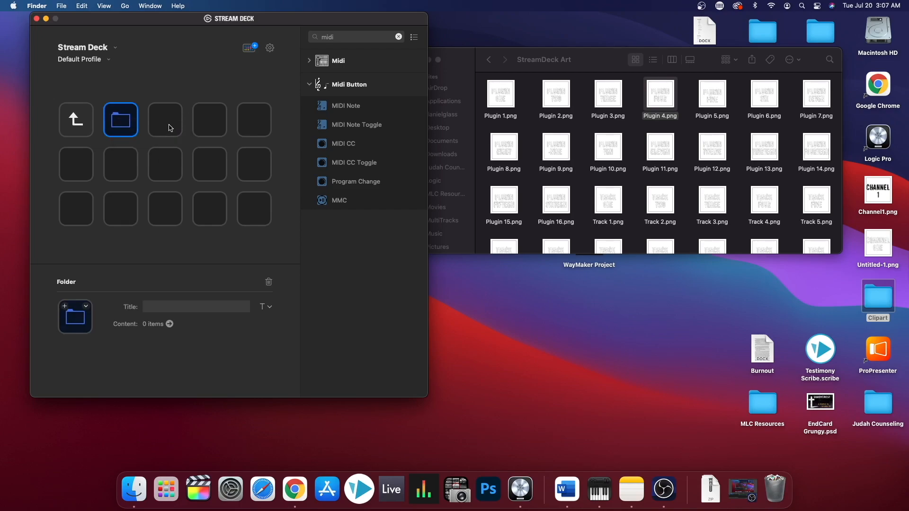
{"action": "right_click", "coordinate": [169, 124]}
{"action": "left_click", "coordinate": [186, 144]}
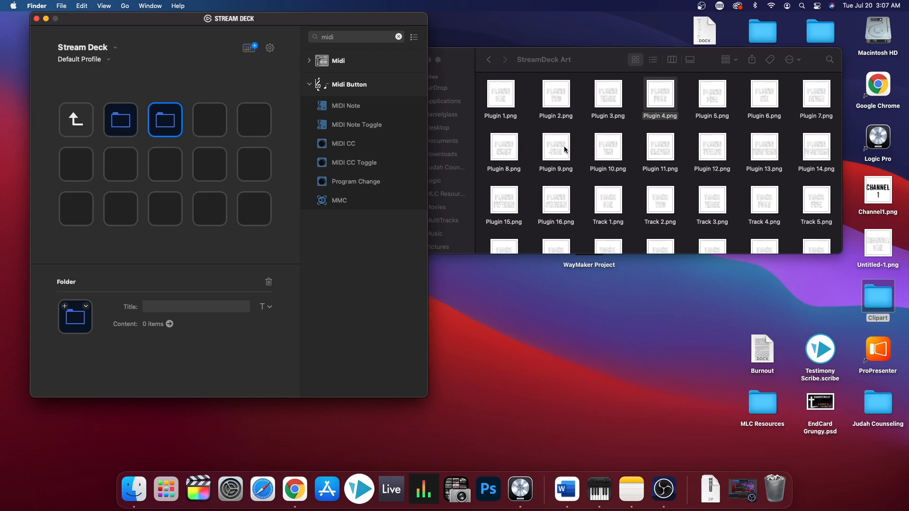
Set Track 1.png as the first subfolder's icon and Track 2.png as the second subfolder's icon
{"action": "scroll", "coordinate": [565, 149], "scroll_direction": "down", "scroll_amount": 2}
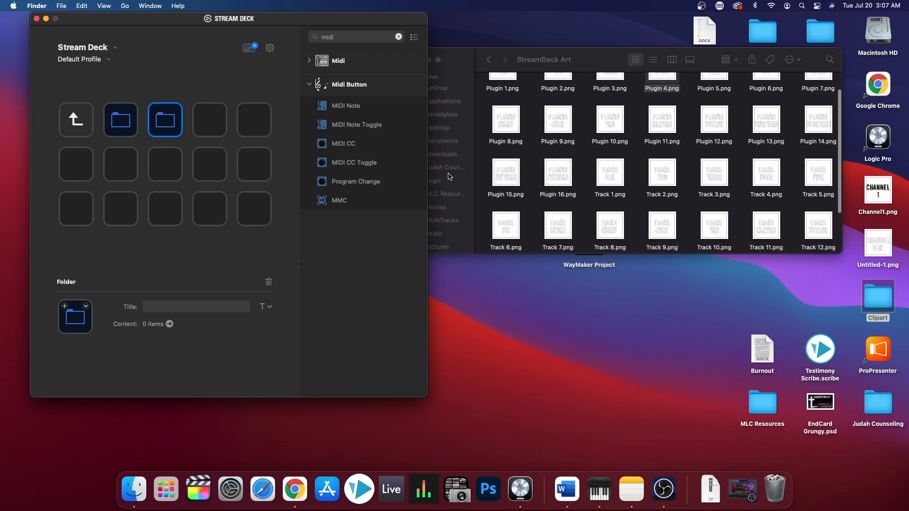
{"action": "left_click", "coordinate": [118, 116]}
{"action": "left_click_drag", "start_coordinate": [607, 180], "coordinate": [81, 321]}
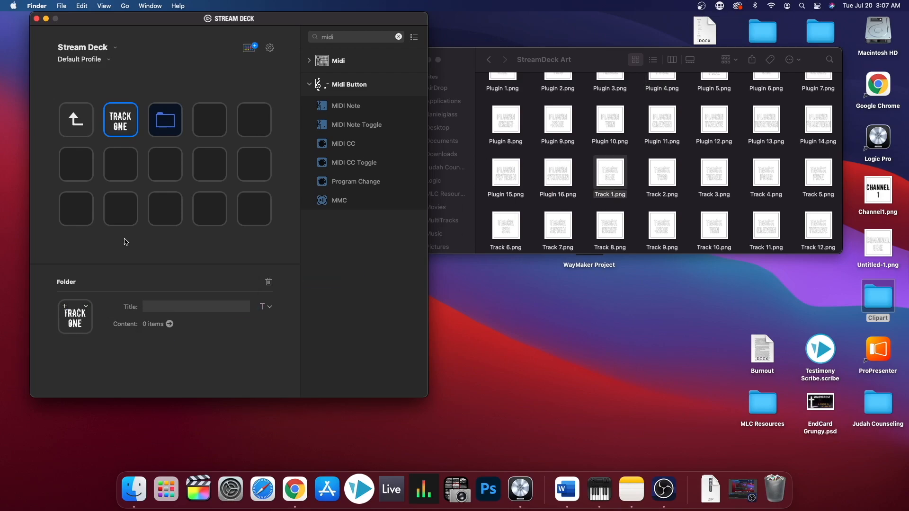
{"action": "left_click", "coordinate": [167, 125]}
{"action": "left_click_drag", "start_coordinate": [662, 173], "coordinate": [81, 316]}
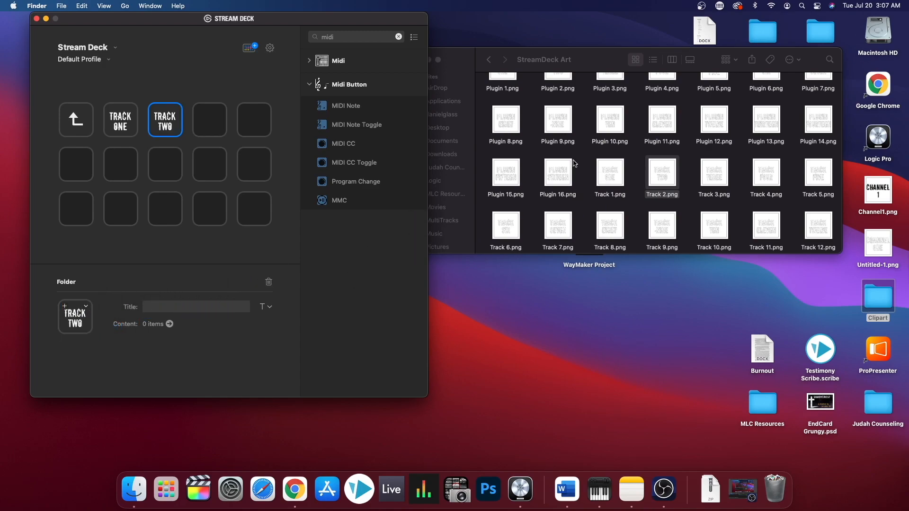
In the Track One folder, place MIDI CC actions on the four empty first-row keys and give the first the Plugin 1.png icon
{"action": "scroll", "coordinate": [574, 164], "scroll_direction": "up", "scroll_amount": 2}
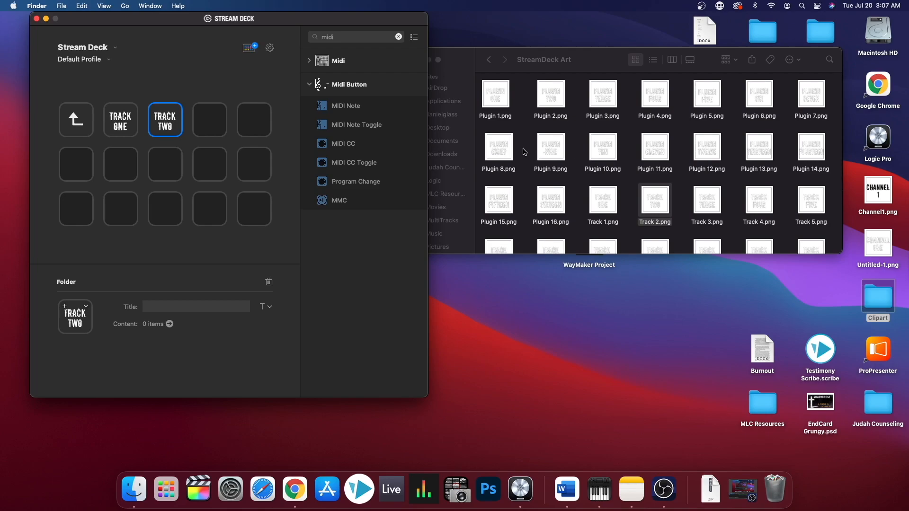
{"action": "scroll", "coordinate": [523, 151], "scroll_direction": "left", "scroll_amount": 1}
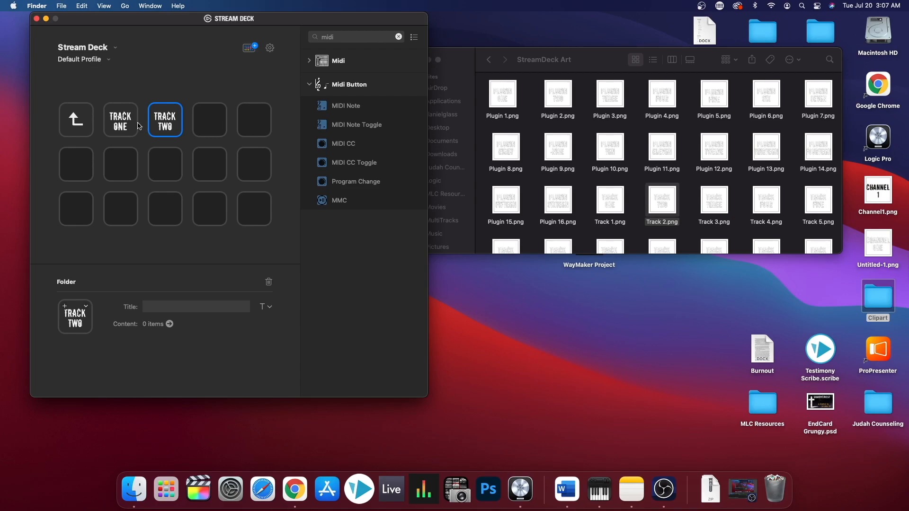
{"action": "double_click", "coordinate": [136, 122]}
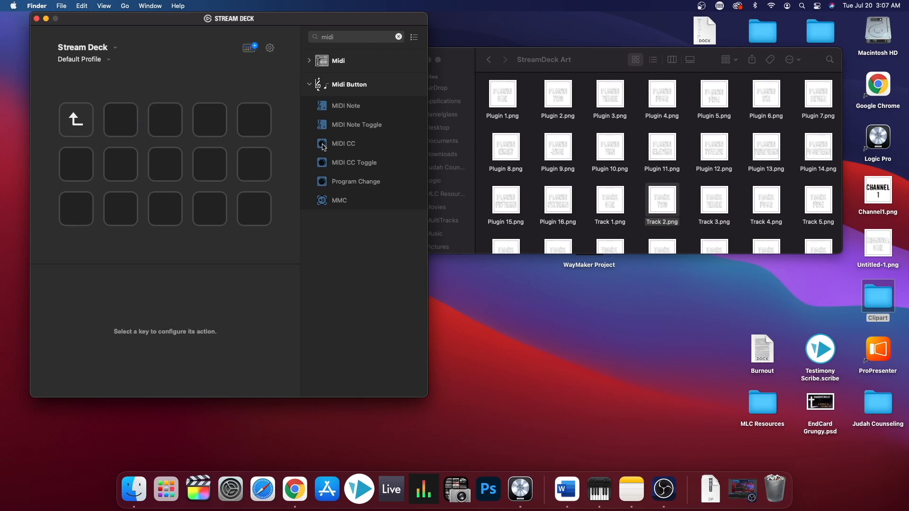
{"action": "left_click_drag", "start_coordinate": [322, 146], "coordinate": [121, 123]}
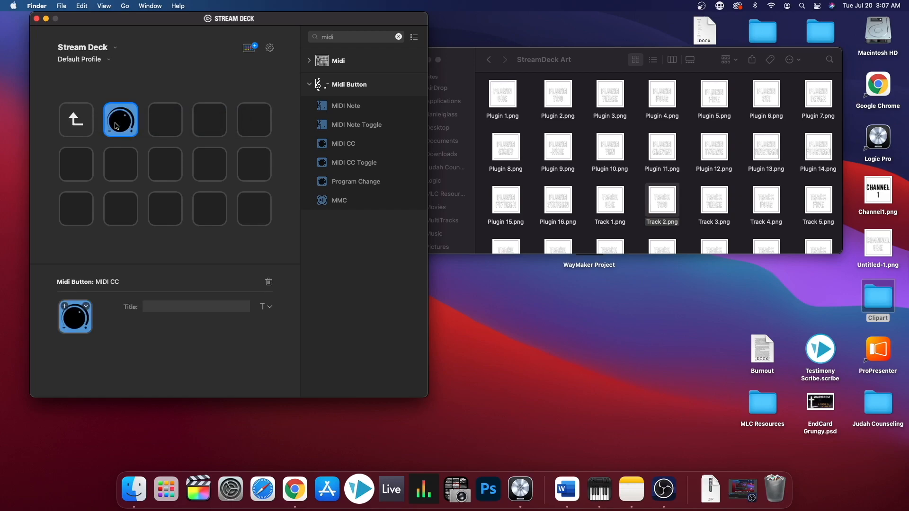
{"action": "left_click_drag", "start_coordinate": [322, 144], "coordinate": [166, 125]}
{"action": "left_click_drag", "start_coordinate": [323, 145], "coordinate": [213, 120]}
{"action": "left_click_drag", "start_coordinate": [343, 144], "coordinate": [254, 118]}
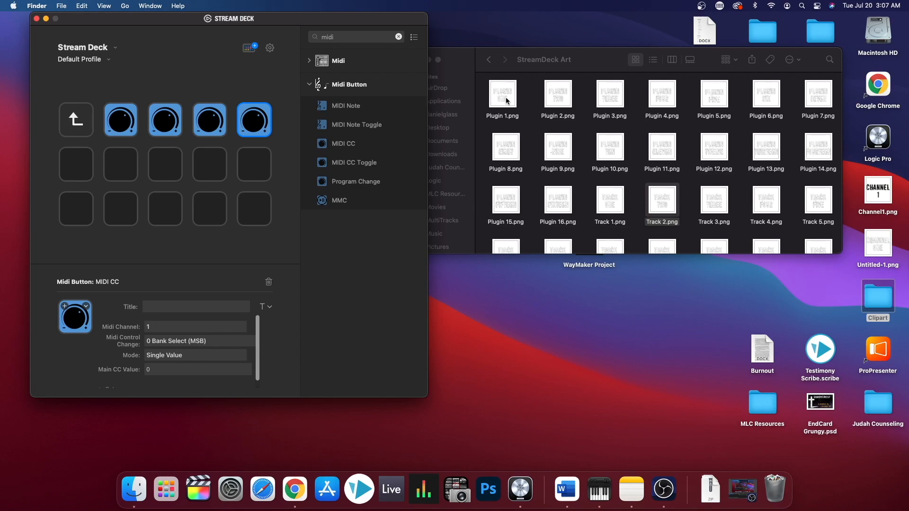
{"action": "left_click", "coordinate": [506, 101]}
{"action": "left_click_drag", "start_coordinate": [503, 97], "coordinate": [78, 326]}
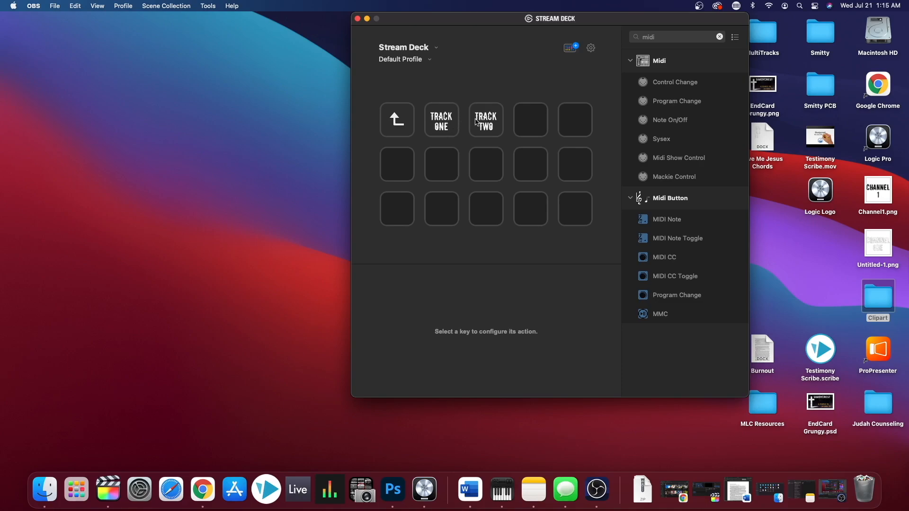
Open the Track One folder and choose 0 Bank Select (MSB) as the Plugin One key's MIDI control change
{"action": "double_click", "coordinate": [444, 123]}
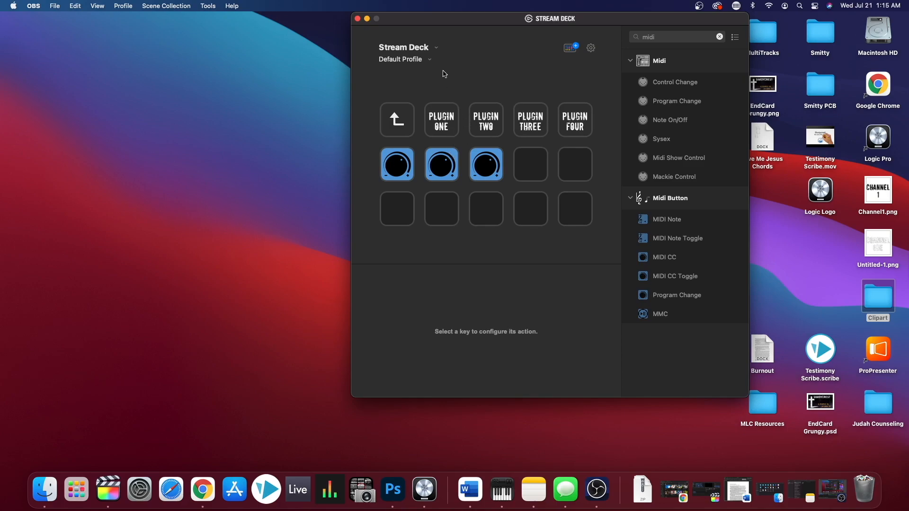
{"action": "left_click", "coordinate": [441, 126]}
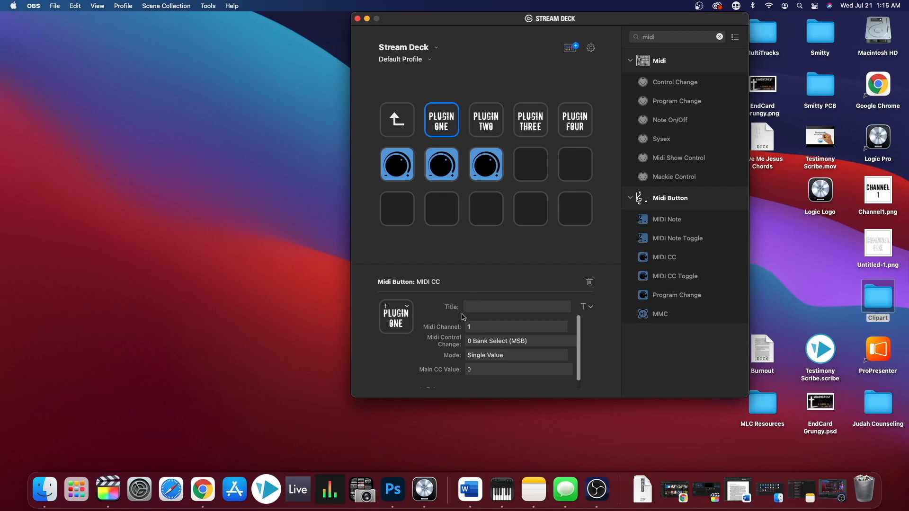
{"action": "scroll", "coordinate": [442, 326], "scroll_direction": "down", "scroll_amount": 1}
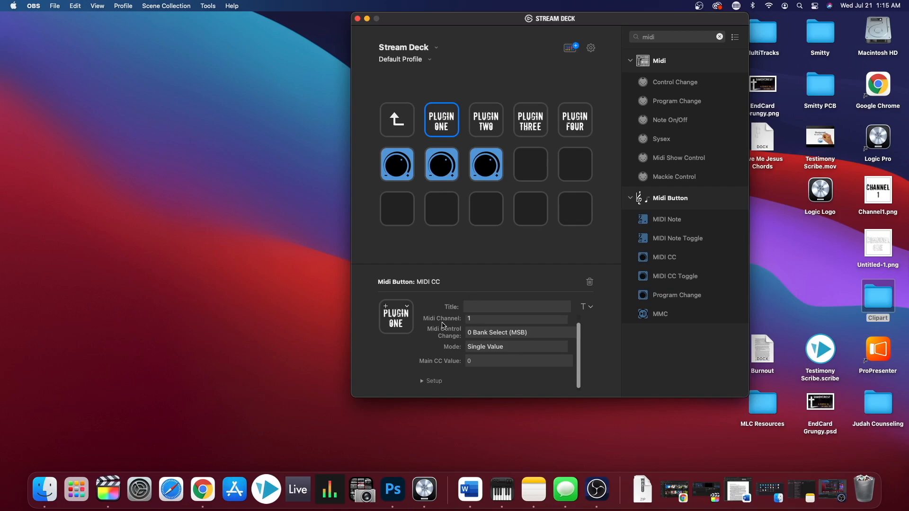
{"action": "scroll", "coordinate": [442, 325], "scroll_direction": "up", "scroll_amount": 1}
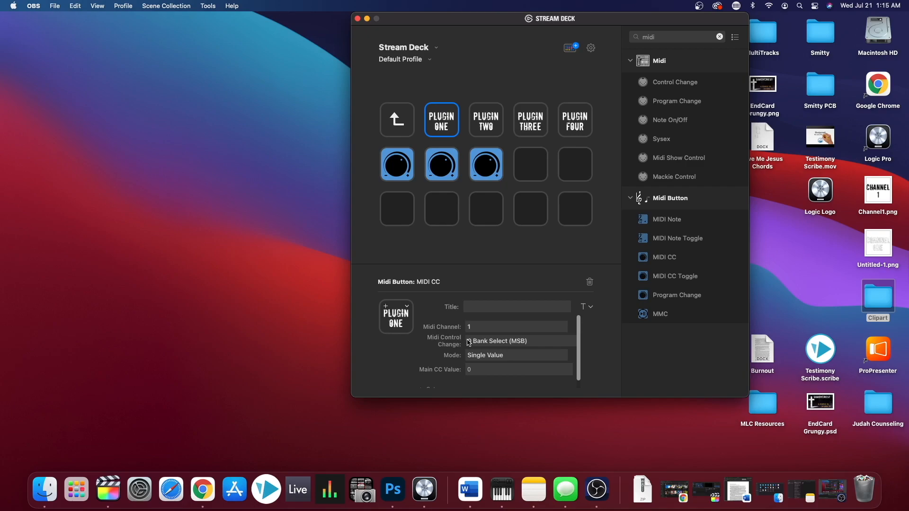
{"action": "scroll", "coordinate": [467, 343], "scroll_direction": "down", "scroll_amount": 1}
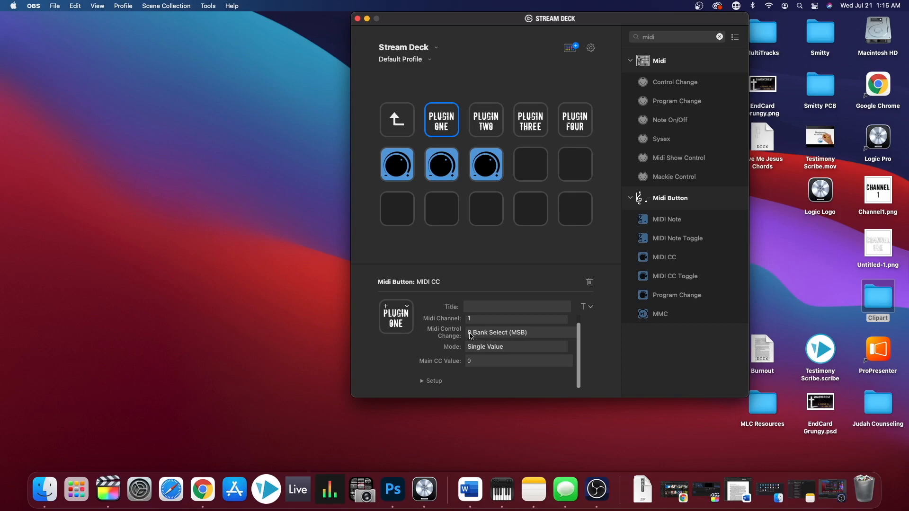
{"action": "left_click", "coordinate": [544, 334]}
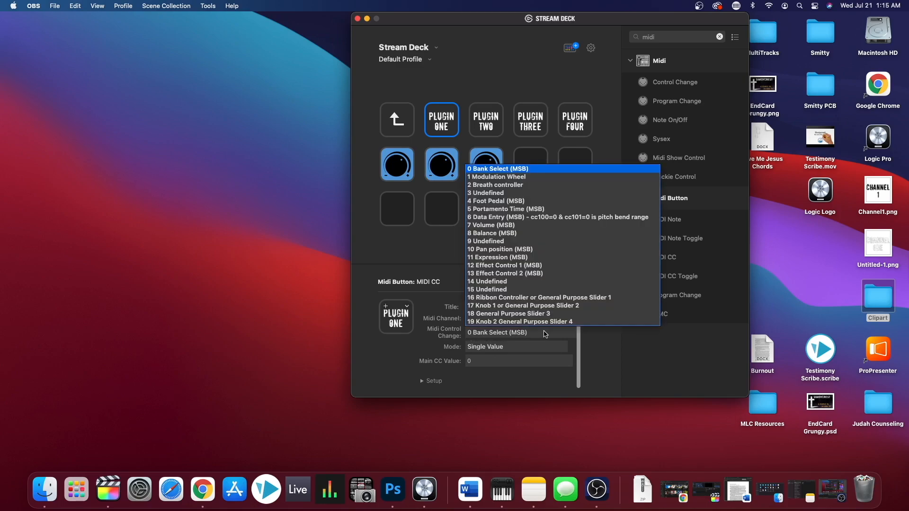
{"action": "left_click", "coordinate": [498, 170]}
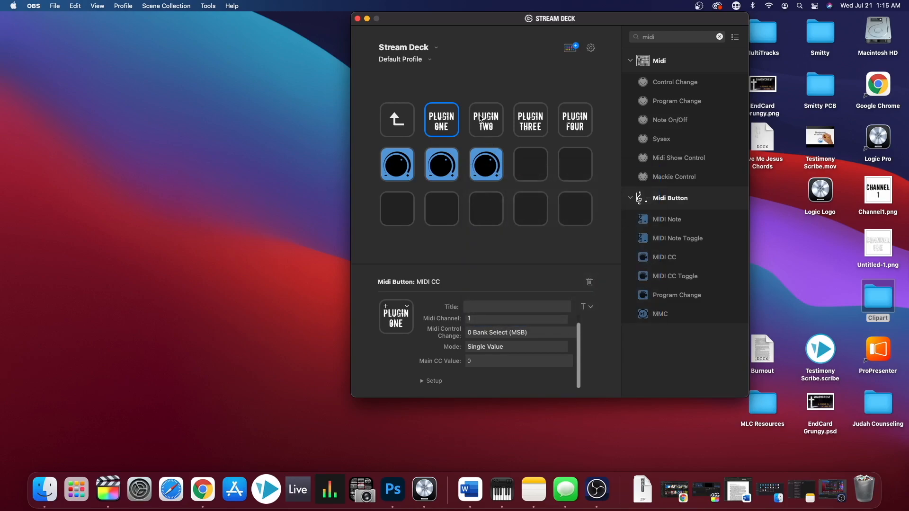
Check the MIDI control change assigned to the Plugin Two, Plugin Three and Plugin Four keys, and return to the parent folder
{"action": "left_click", "coordinate": [480, 116]}
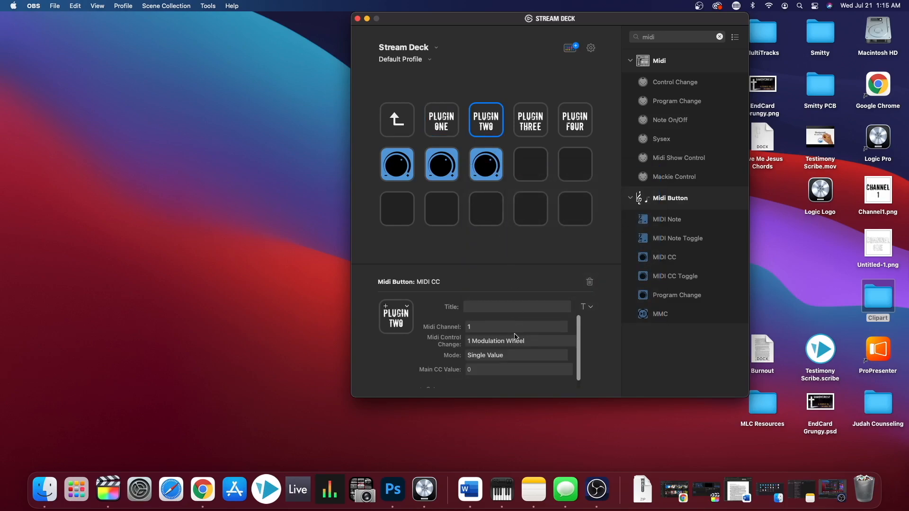
{"action": "left_click", "coordinate": [526, 123]}
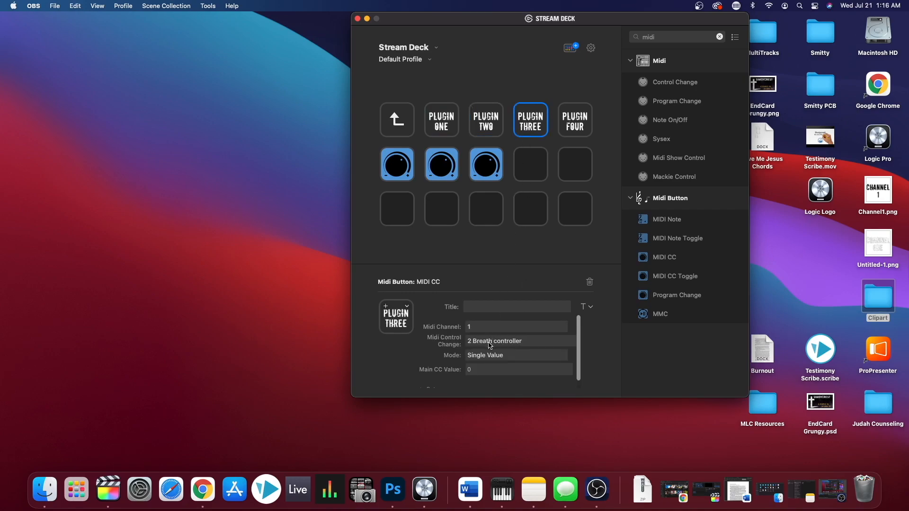
{"action": "left_click", "coordinate": [577, 118]}
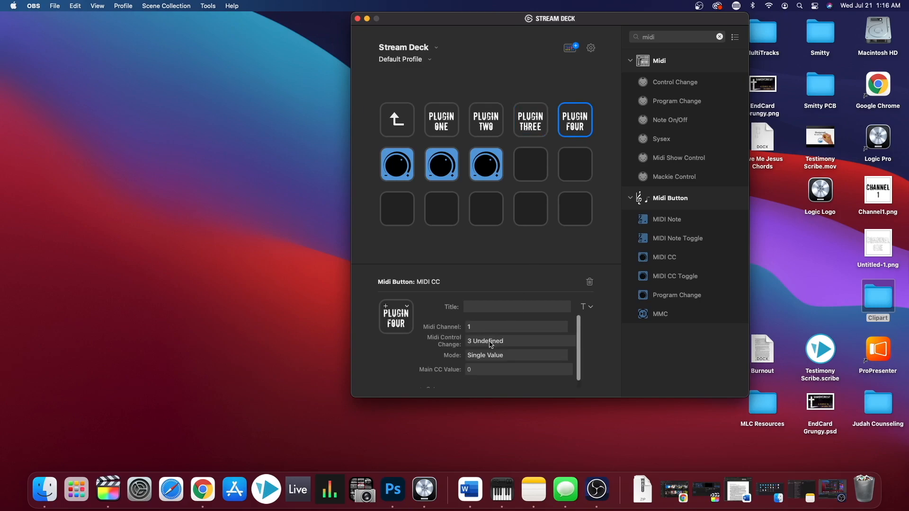
{"action": "left_click", "coordinate": [397, 120]}
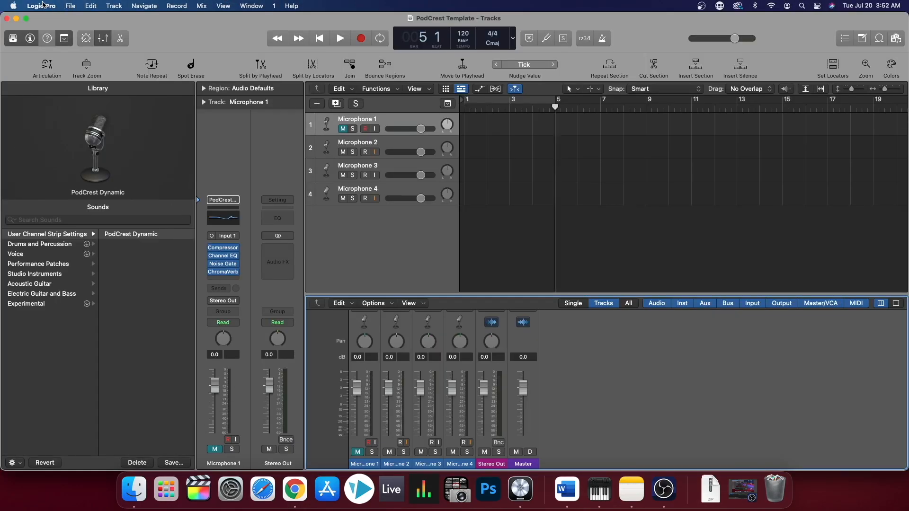
Review the Advanced Tools preferences in Logic Pro, including the additional MIDI and Control Surfaces options, and close them
{"action": "left_click", "coordinate": [46, 6]}
{"action": "mouse_move", "coordinate": [95, 35]}
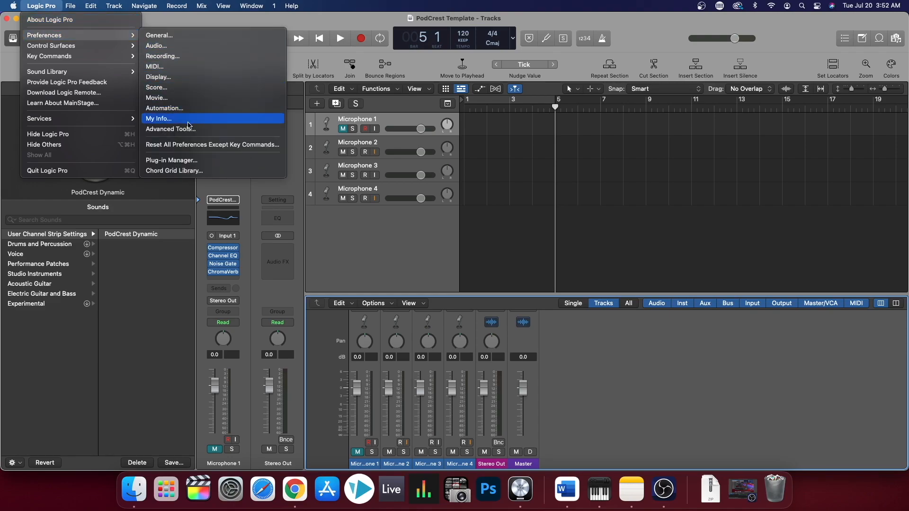
{"action": "left_click", "coordinate": [185, 129]}
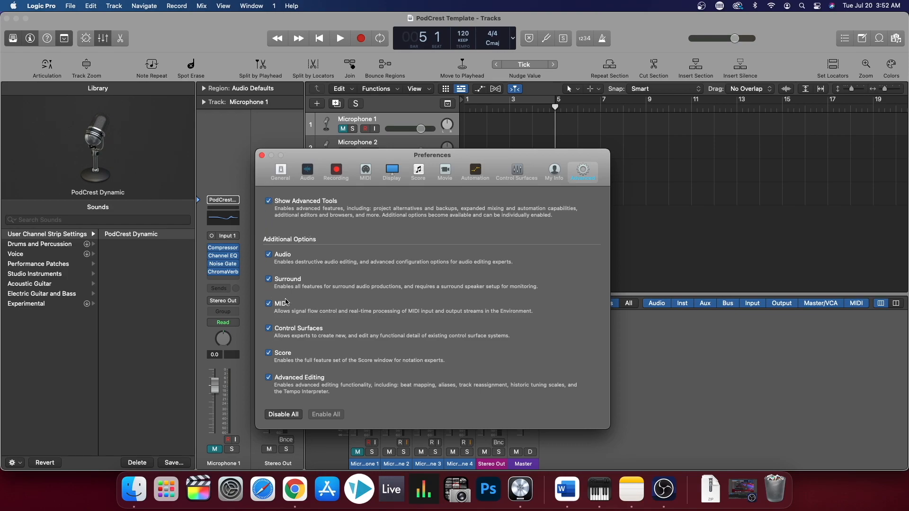
{"action": "left_click", "coordinate": [262, 156]}
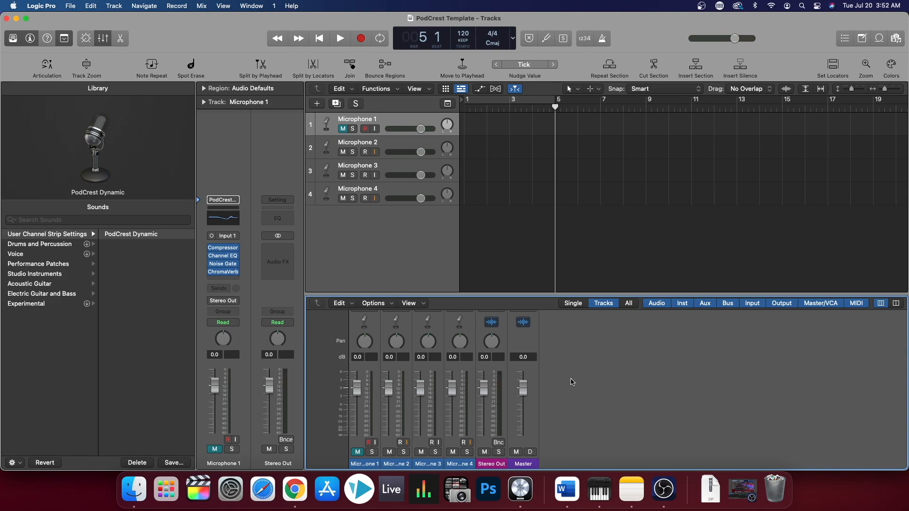
Open the Controller Assignments window and add a zone named "Track 1"
{"action": "key", "text": "alt+k"}
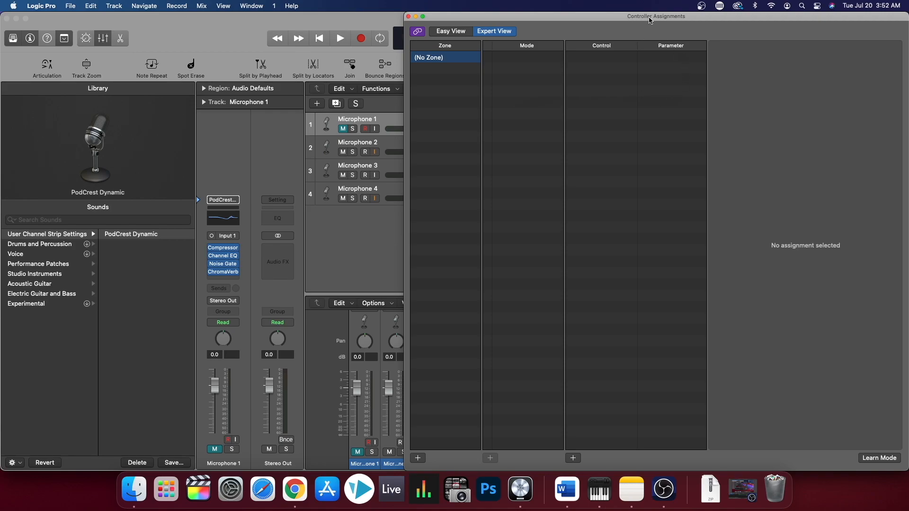
{"action": "left_click", "coordinate": [692, 17]}
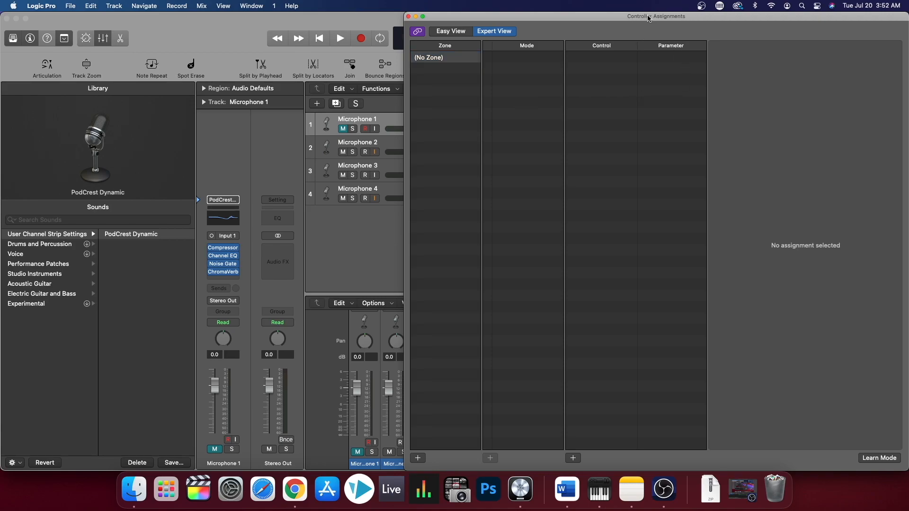
{"action": "left_click", "coordinate": [418, 458]}
{"action": "type", "text": "Track"}
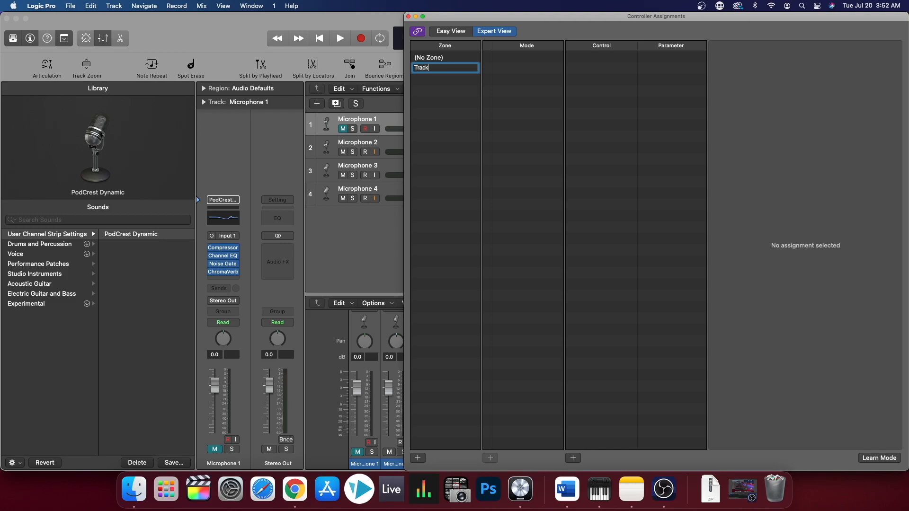
{"action": "key", "text": "Return"}
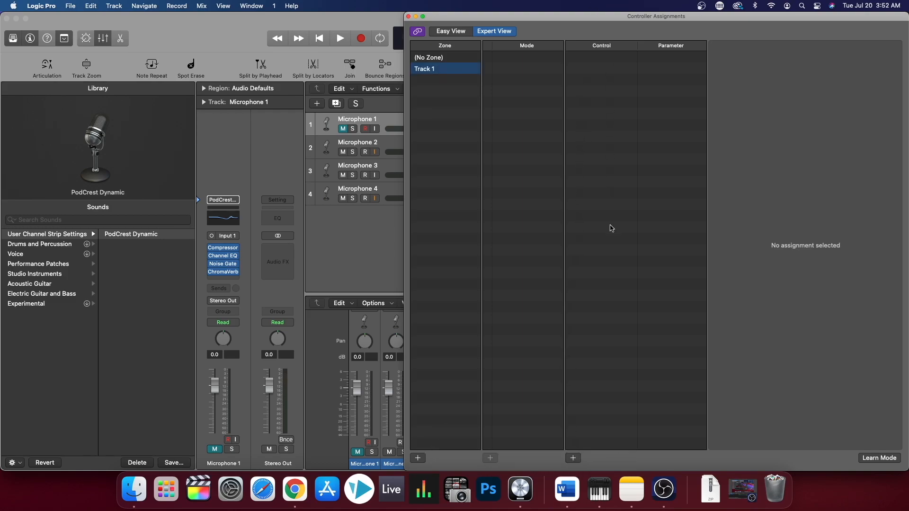
Add a control to the Track 1 zone and use Learn Mode to assign Microphone 1's Compressor bypass
{"action": "left_click", "coordinate": [575, 459]}
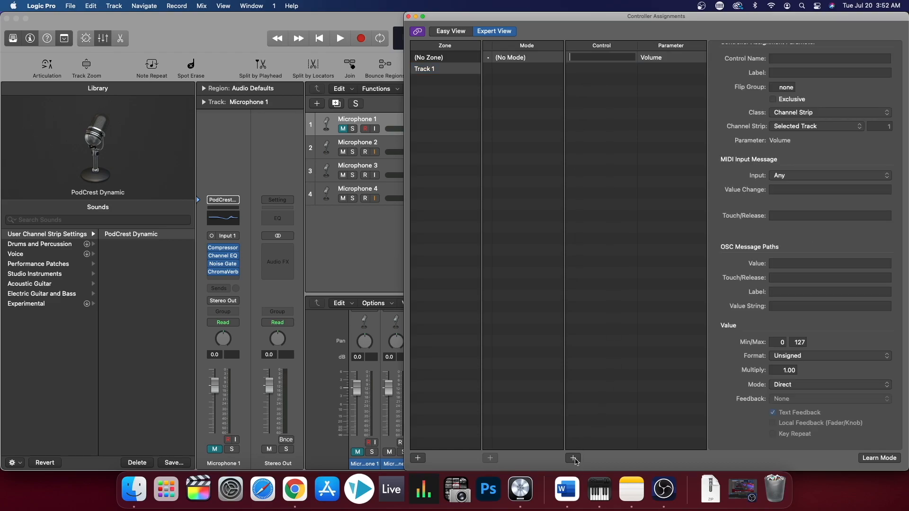
{"action": "left_click", "coordinate": [872, 458]}
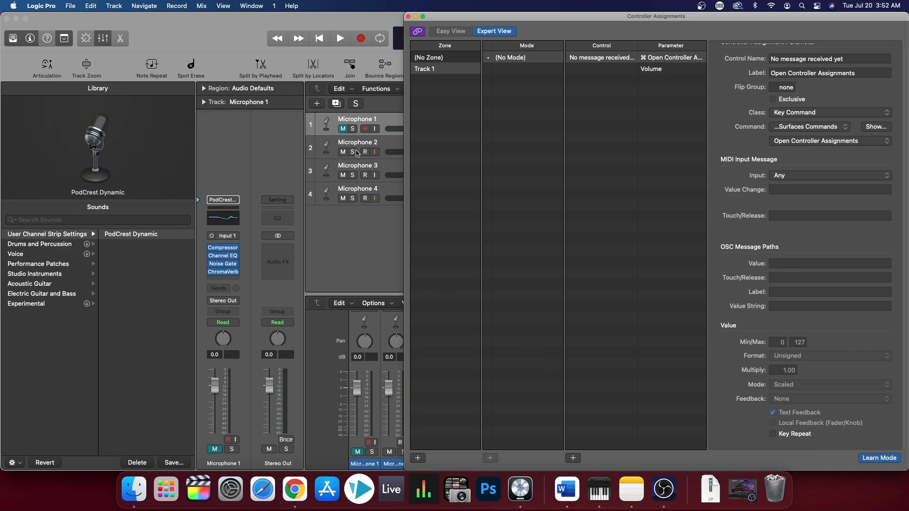
{"action": "scroll", "coordinate": [352, 381], "scroll_direction": "up", "scroll_amount": 5}
{"action": "scroll", "coordinate": [352, 381], "scroll_direction": "up", "scroll_amount": 3}
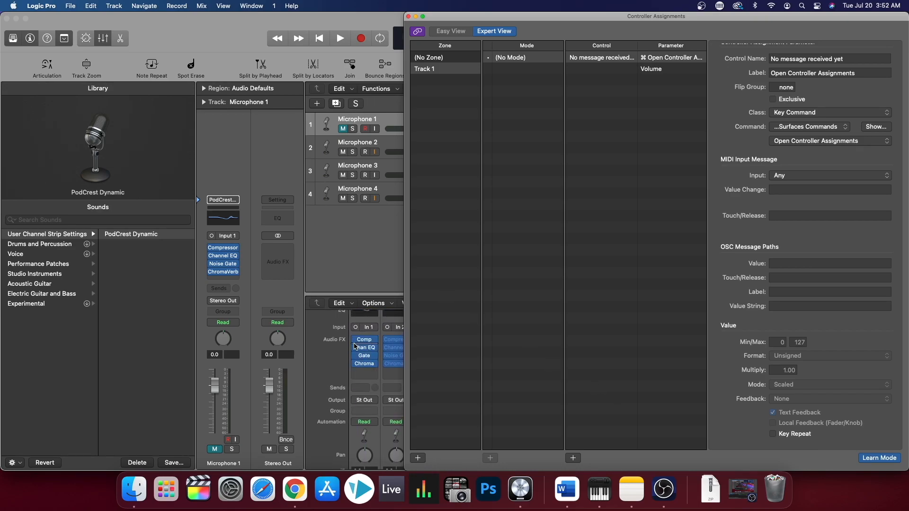
{"action": "left_click", "coordinate": [356, 340]}
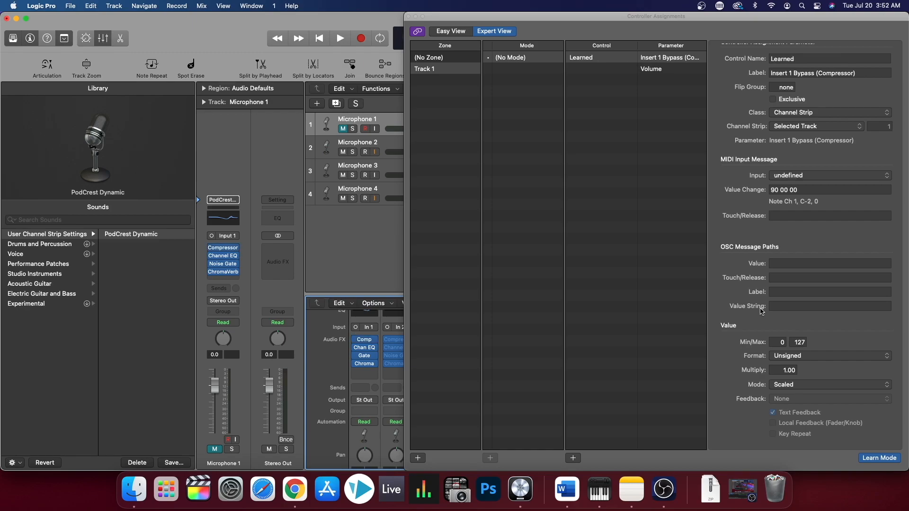
Set the Compressor bypass assignment's value mode to Rotate and its channel strip to Fader Bank, ending Learn Mode
{"action": "left_click", "coordinate": [826, 387]}
{"action": "scroll", "coordinate": [794, 337], "scroll_direction": "up", "scroll_amount": 2}
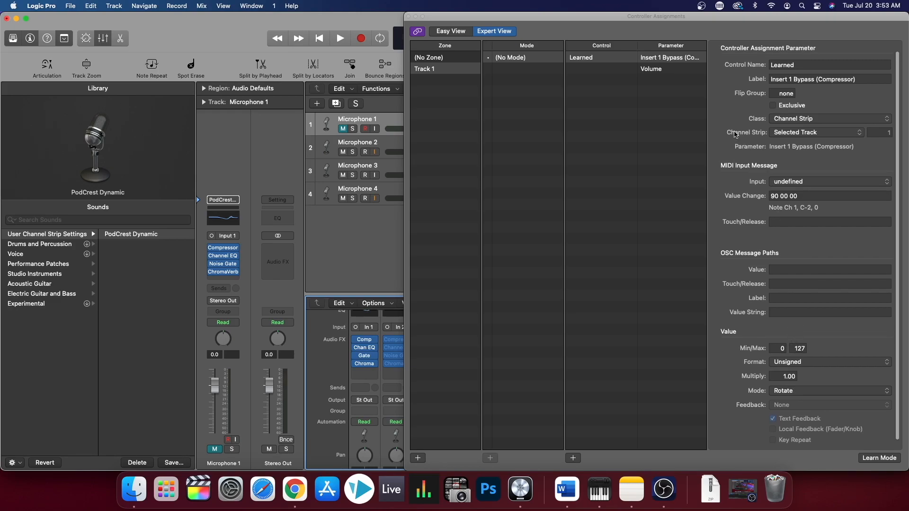
{"action": "left_click", "coordinate": [795, 135]}
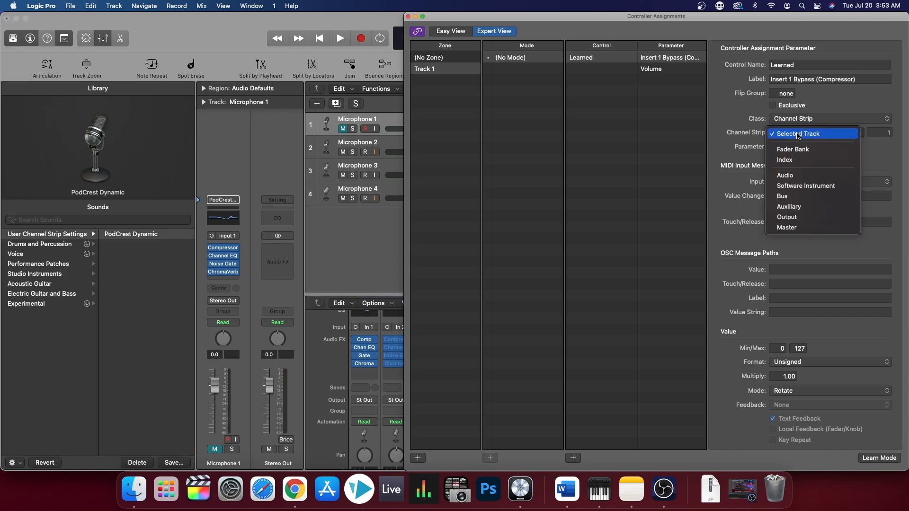
{"action": "left_click", "coordinate": [793, 149]}
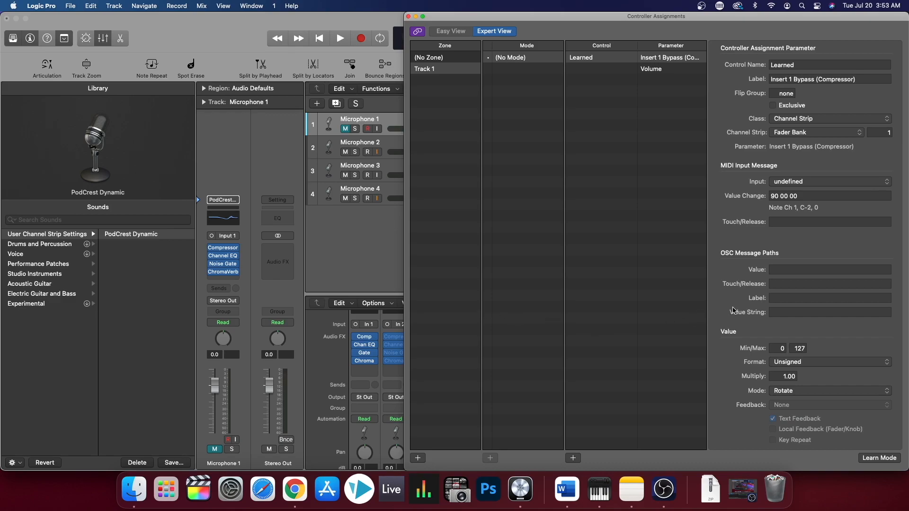
Open Microphone 1's Channel EQ and learn its Low Cut On/Off as a new assignment using control change 8
{"action": "left_click", "coordinate": [652, 71]}
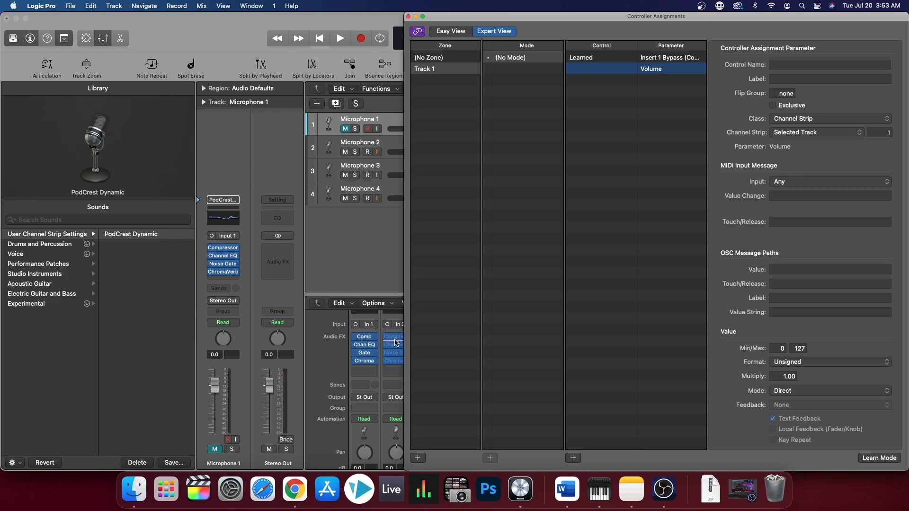
{"action": "left_click", "coordinate": [365, 345]}
{"action": "left_click_drag", "start_coordinate": [484, 140], "coordinate": [359, 134]}
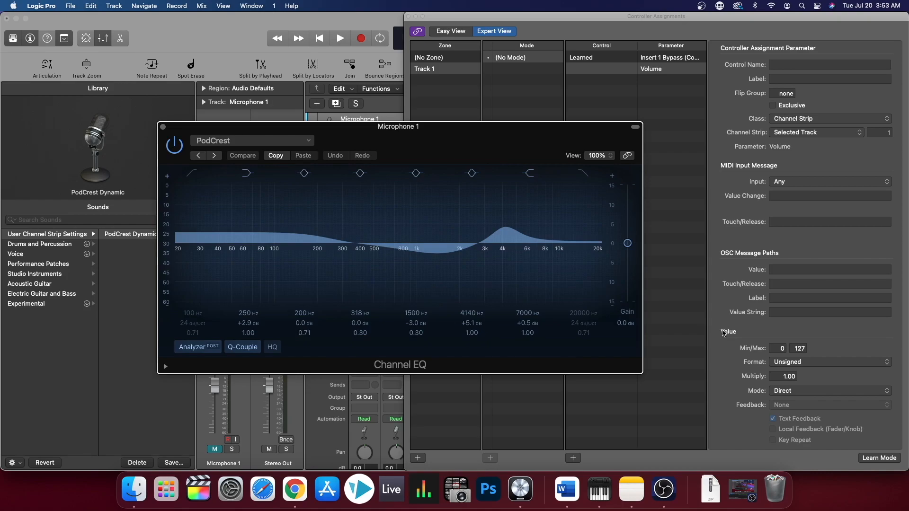
{"action": "left_click", "coordinate": [722, 346]}
{"action": "left_click", "coordinate": [876, 458]}
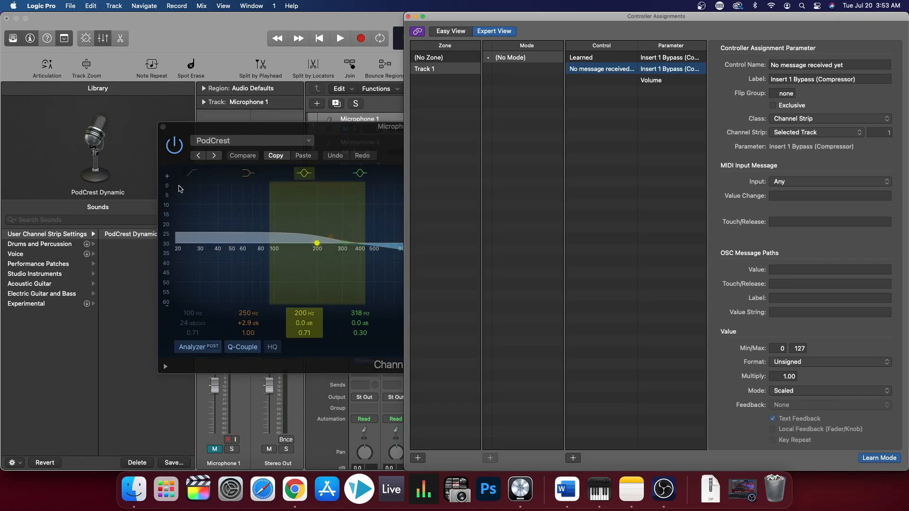
{"action": "left_click", "coordinate": [194, 174]}
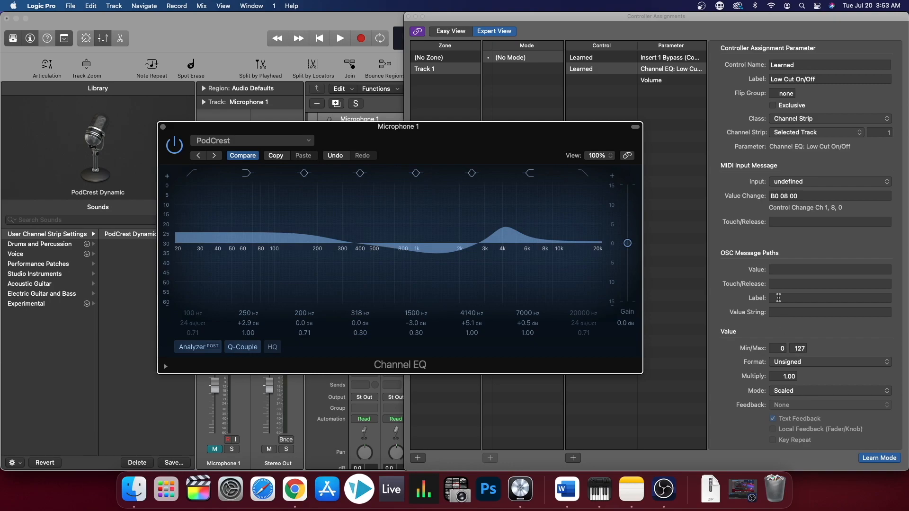
Set the Low Cut assignment to Fader Bank and Rotate mode, ending Learn Mode and closing the Channel EQ window
{"action": "left_click", "coordinate": [797, 134]}
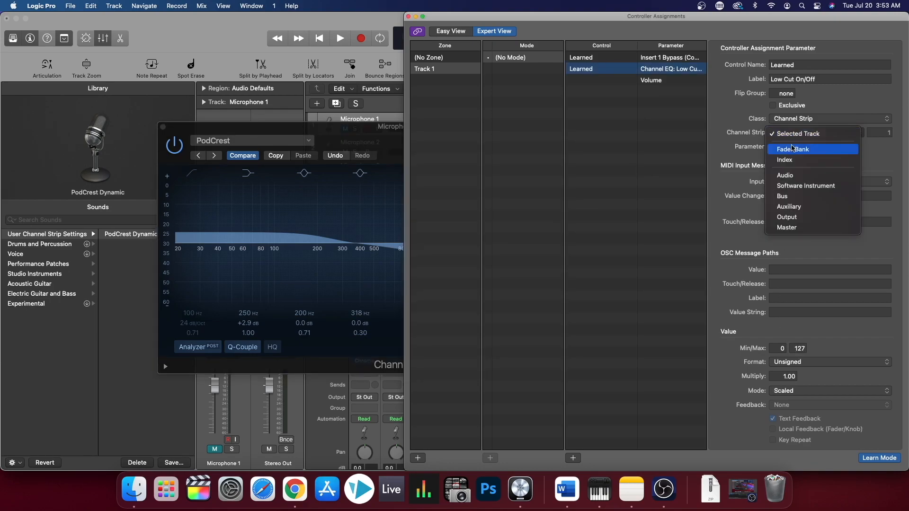
{"action": "left_click", "coordinate": [791, 149]}
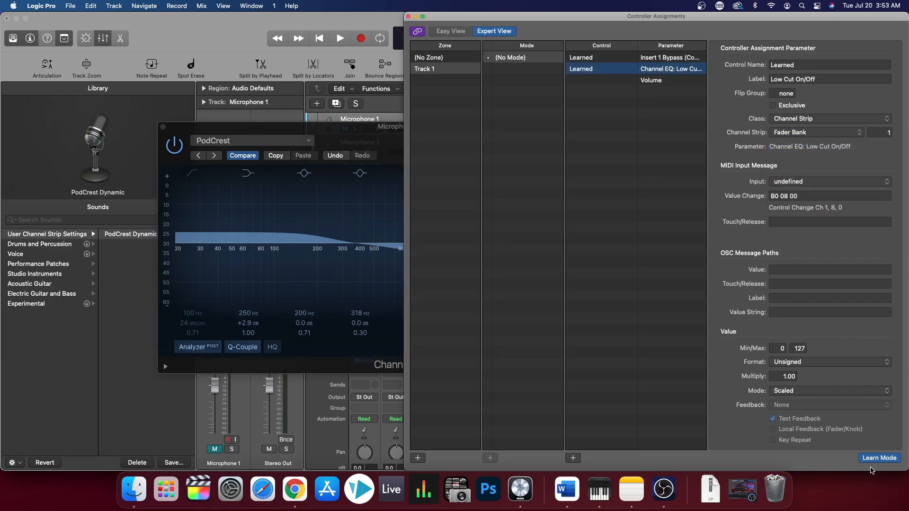
{"action": "left_click", "coordinate": [885, 459]}
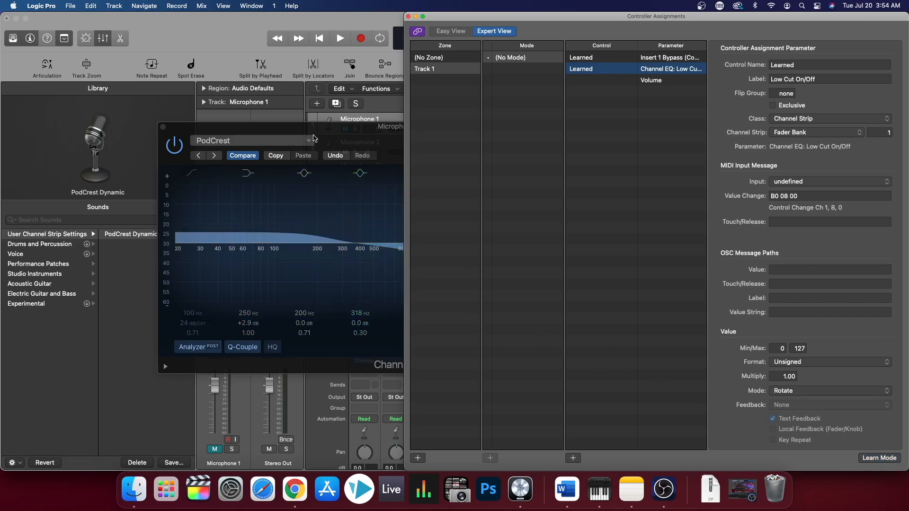
{"action": "left_click", "coordinate": [327, 129]}
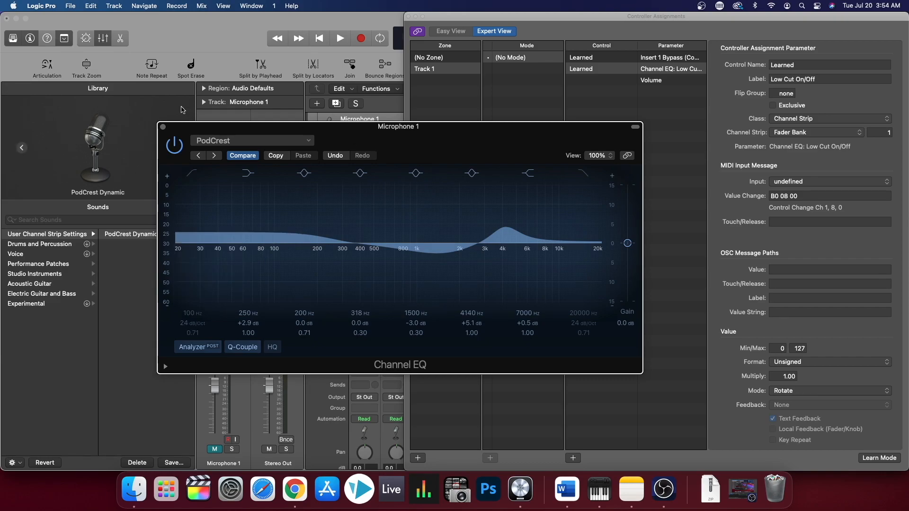
{"action": "left_click", "coordinate": [162, 127]}
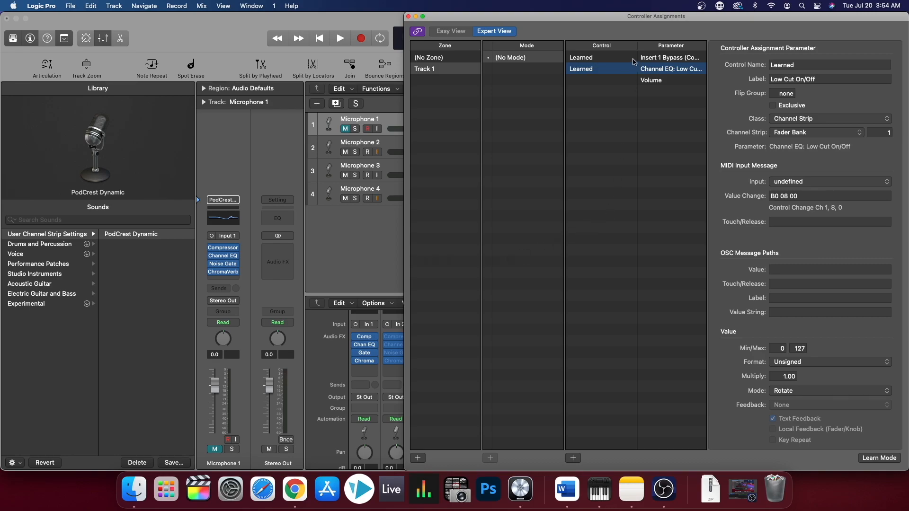
Learn Microphone 1's Mute as a new assignment using control change 9, with channel strip Fader Bank and mode Rotate
{"action": "left_click", "coordinate": [671, 80]}
{"action": "left_click", "coordinate": [874, 460]}
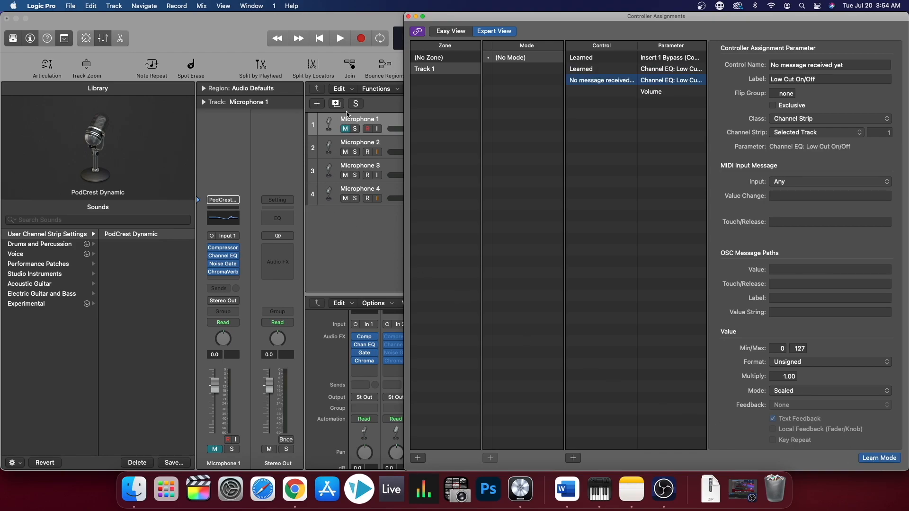
{"action": "left_click", "coordinate": [346, 129]}
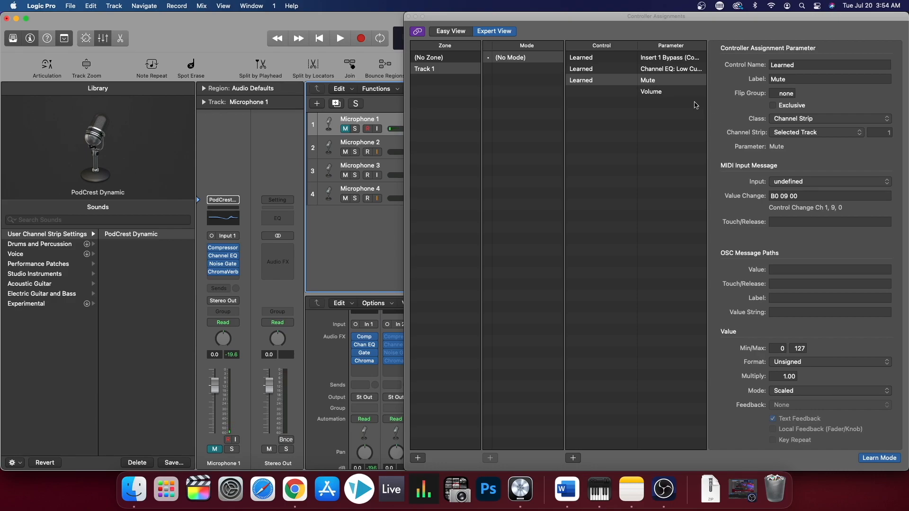
{"action": "left_click", "coordinate": [809, 133]}
{"action": "left_click", "coordinate": [799, 150]}
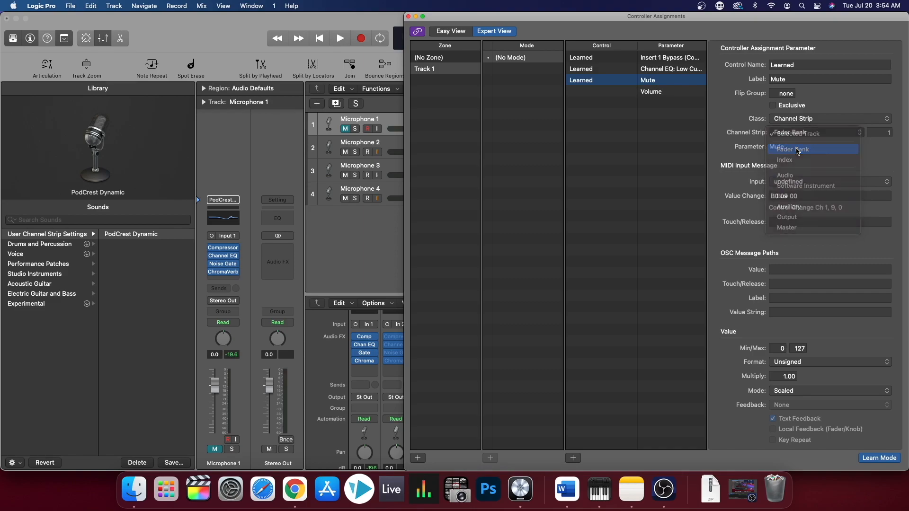
{"action": "left_click", "coordinate": [875, 458]}
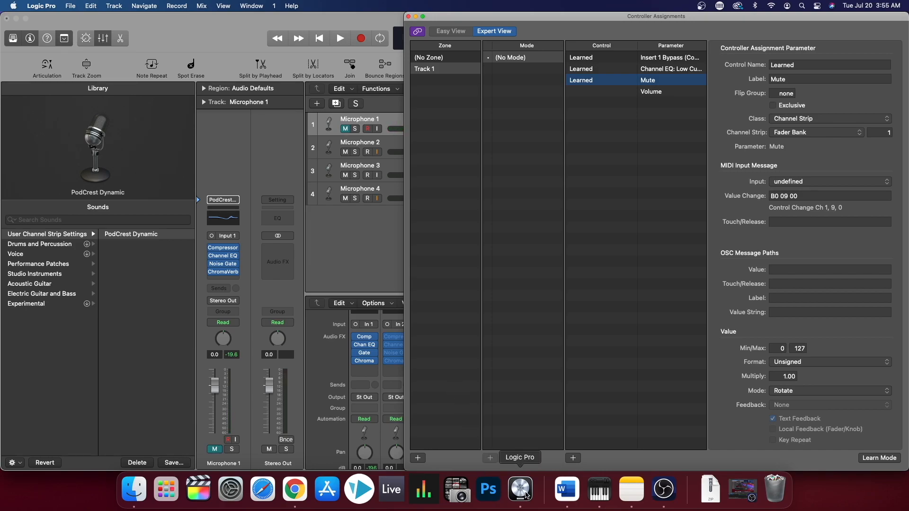
Minimize the main project window to check the Stream Deck window behind it, and restore the project window
{"action": "left_click", "coordinate": [17, 19]}
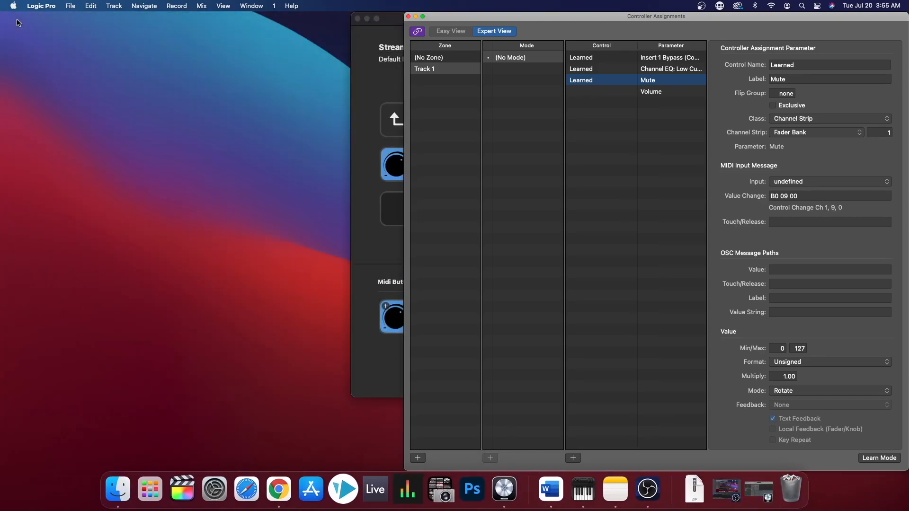
{"action": "left_click", "coordinate": [510, 489]}
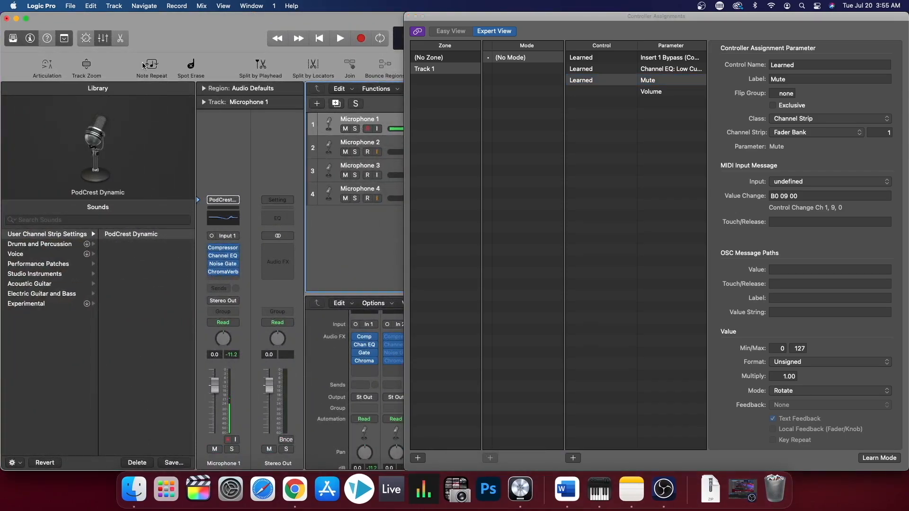
{"action": "left_click", "coordinate": [16, 18]}
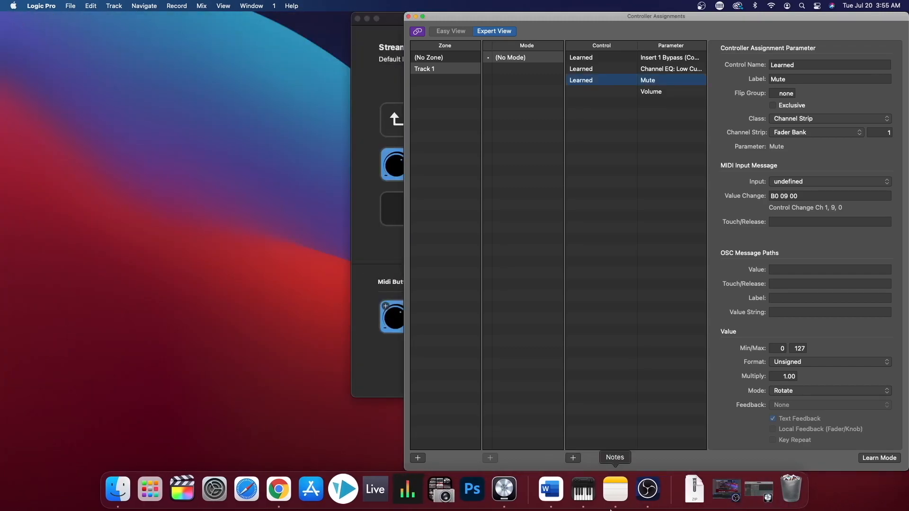
{"action": "left_click", "coordinate": [505, 490]}
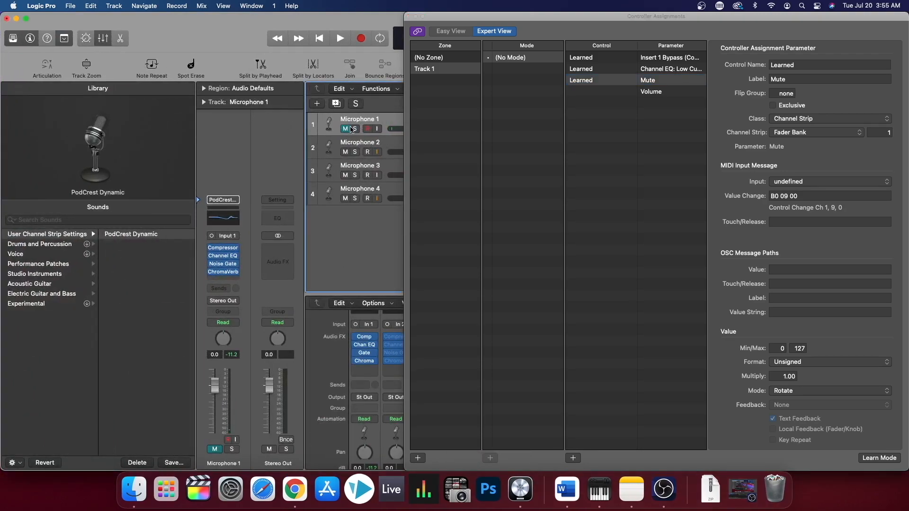
Unmute the Microphone 1 track and return to the controller assignments with no control selected
{"action": "left_click", "coordinate": [345, 130]}
{"action": "left_click", "coordinate": [600, 105]}
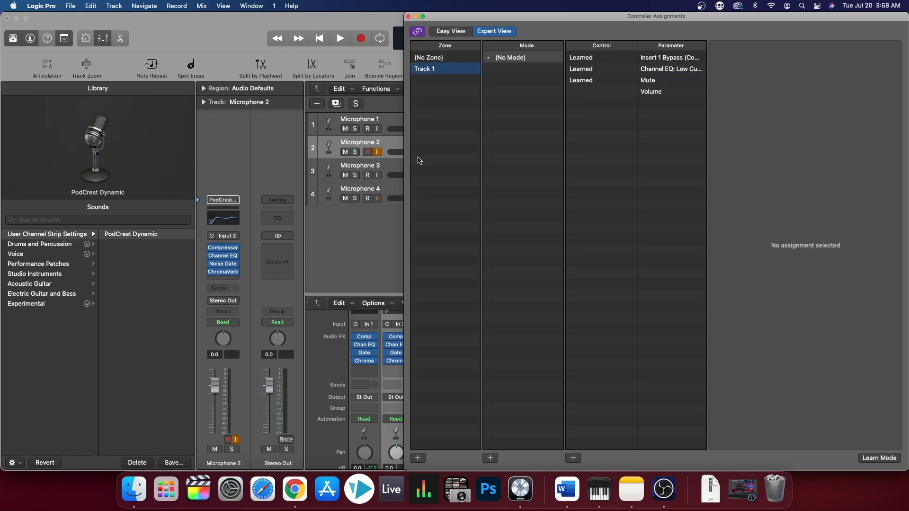
Add a new controller assignment zone named "Track 2"
{"action": "left_click", "coordinate": [421, 459]}
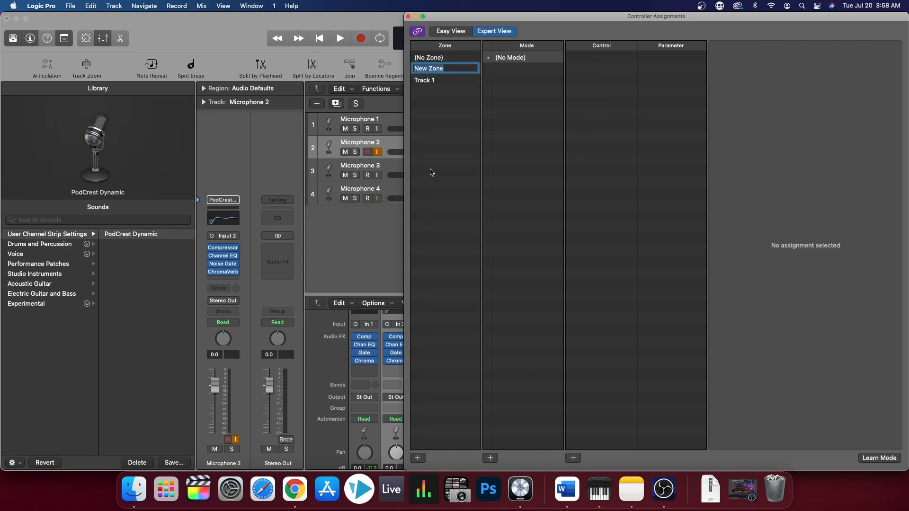
{"action": "type", "text": "Track 2"}
{"action": "key", "text": "Return"}
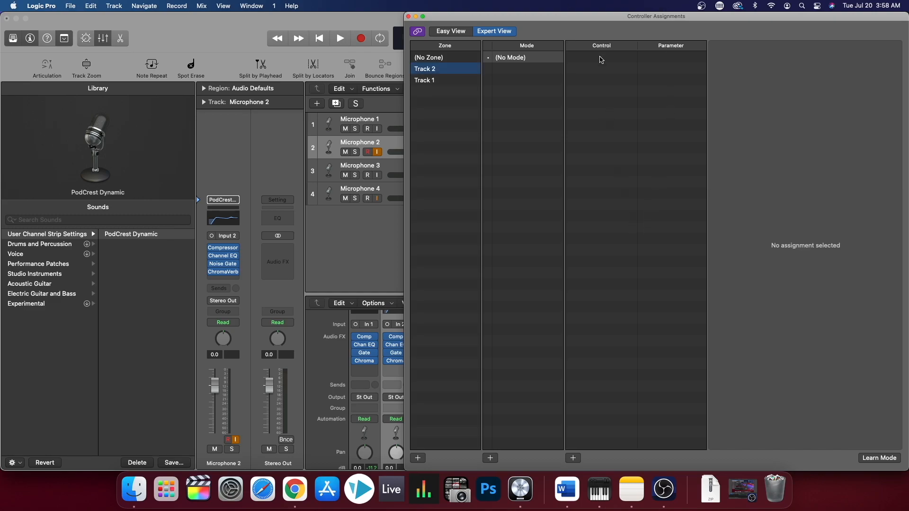
Add a control to the Track 2 zone and bypass Microphone 2's Compressor in Learn Mode to assign it
{"action": "left_click", "coordinate": [573, 458]}
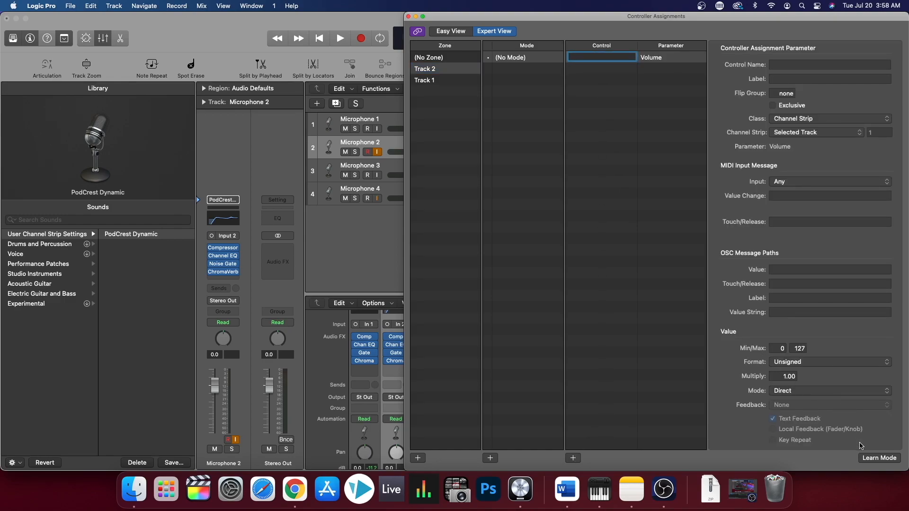
{"action": "left_click", "coordinate": [871, 458]}
{"action": "mouse_move", "coordinate": [387, 339]}
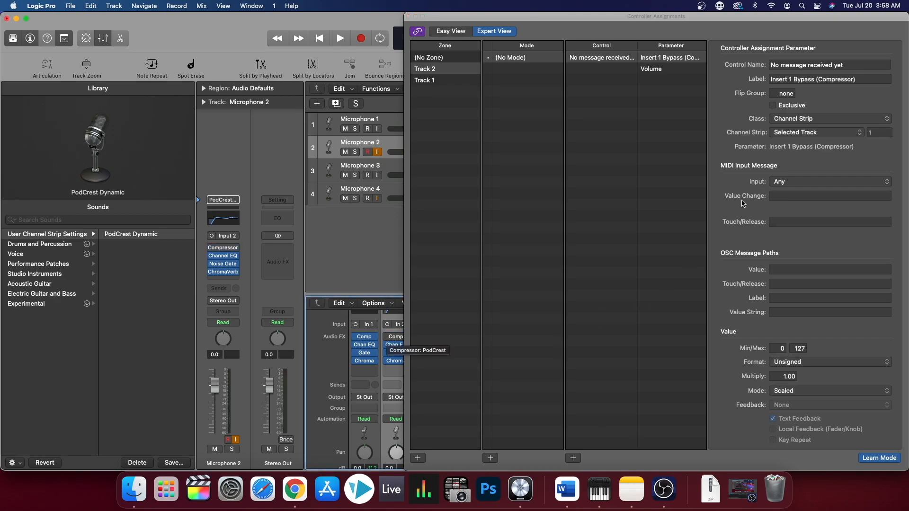
Set Microphone 2's Compressor bypass assignment to Fader Bank 2 and finish learning it with control change 4 and Rotate mode
{"action": "left_click", "coordinate": [812, 134]}
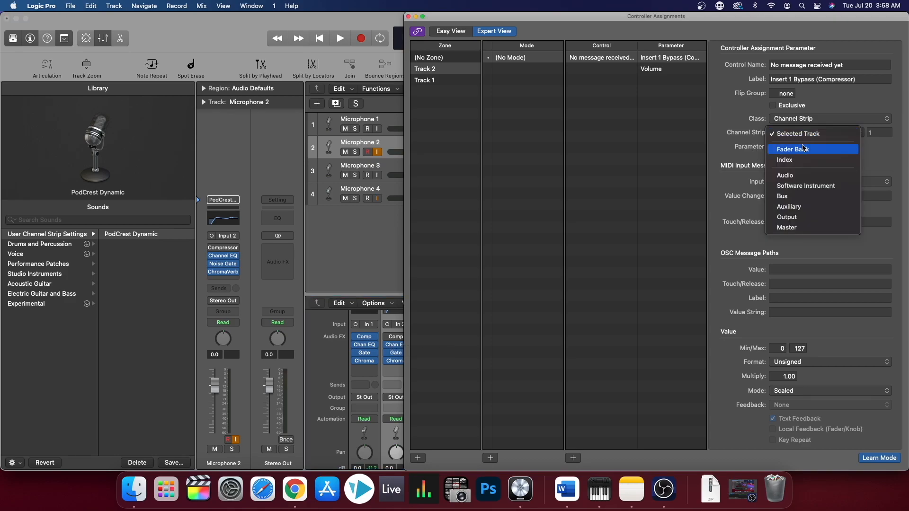
{"action": "left_click", "coordinate": [805, 149]}
{"action": "left_click", "coordinate": [883, 133]}
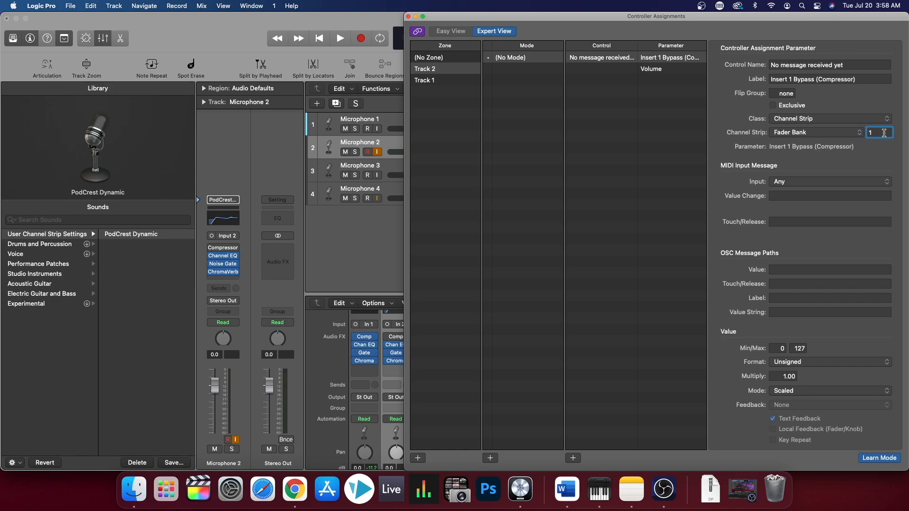
{"action": "type", "text": "2"}
{"action": "key", "text": "Return"}
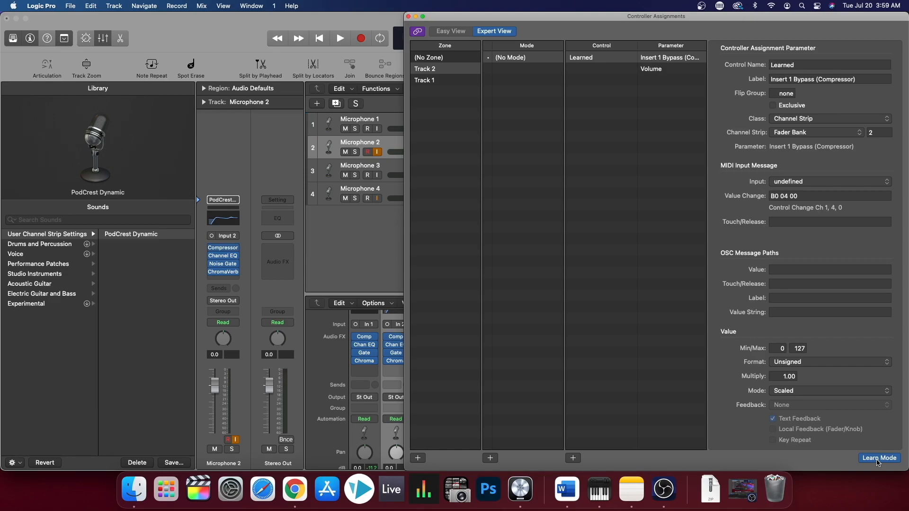
{"action": "left_click", "coordinate": [878, 462]}
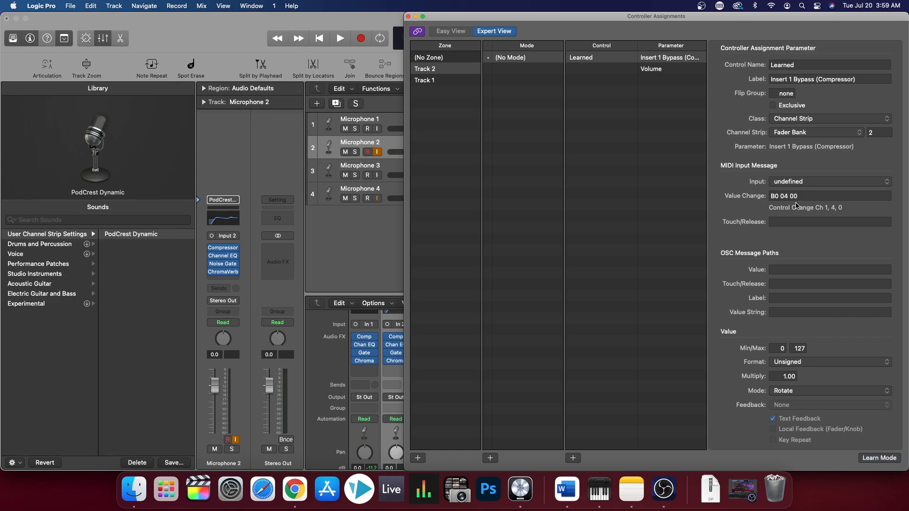